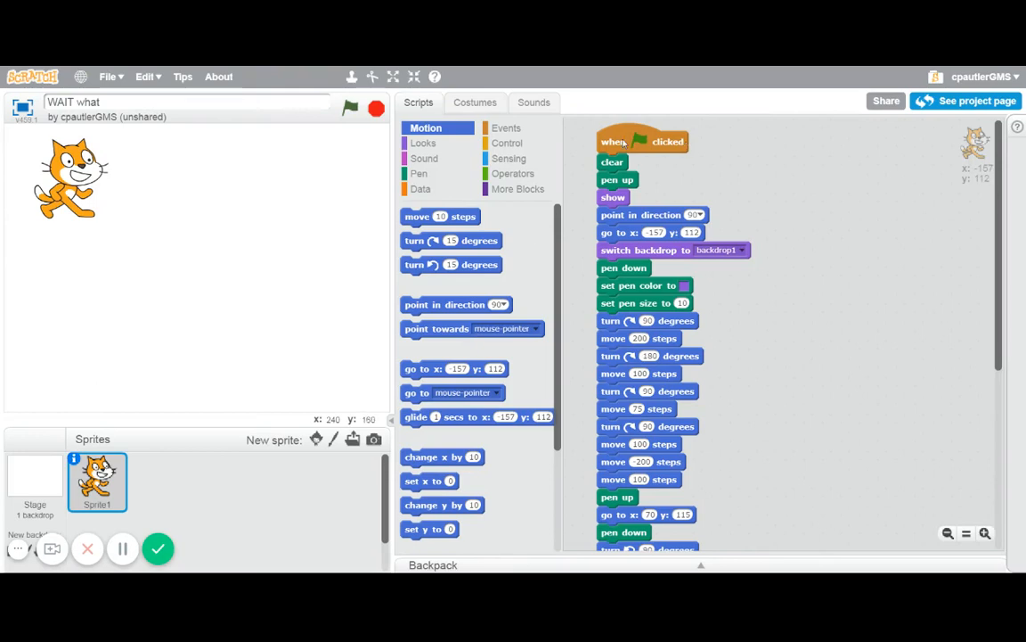
scroll(802, 267, down, 1)
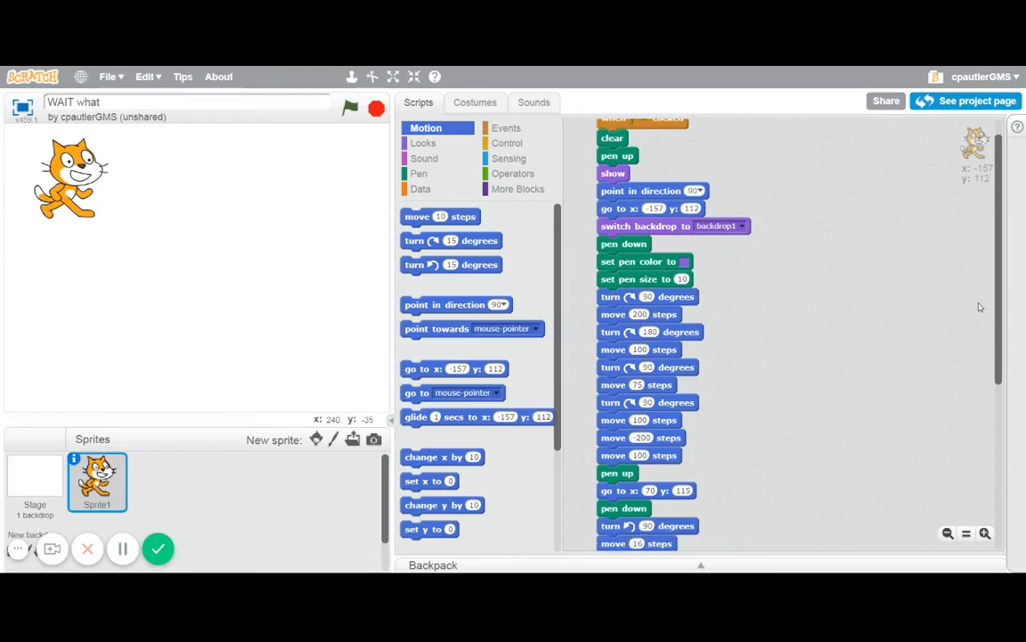
scroll(985, 339, down, 2)
scroll(991, 384, down, 2)
scroll(998, 436, down, 1)
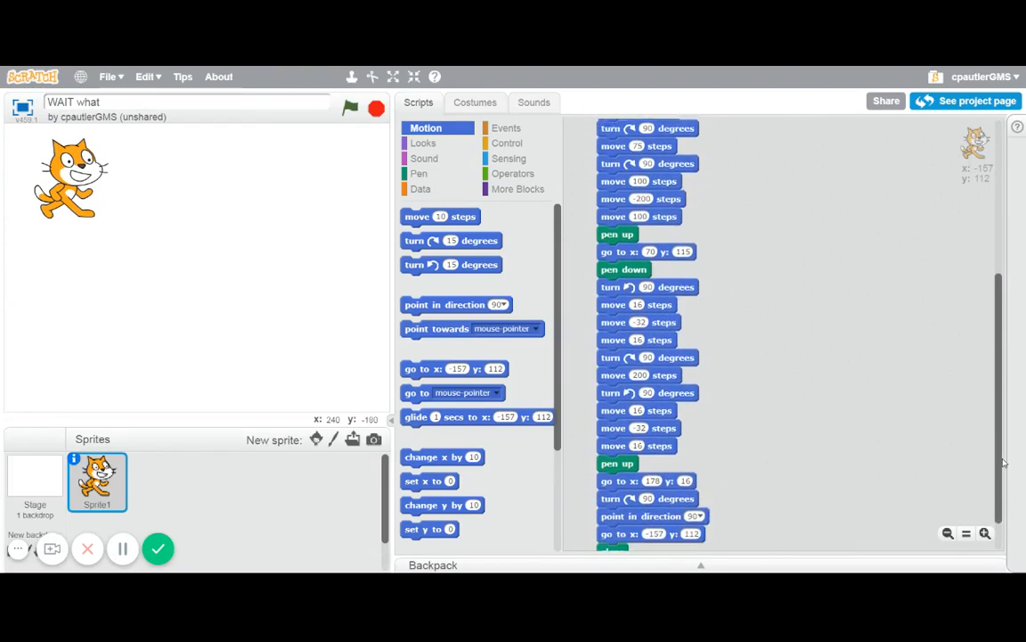
scroll(1004, 463, down, 1)
scroll(993, 401, up, 1)
scroll(985, 312, up, 4)
scroll(977, 232, up, 1)
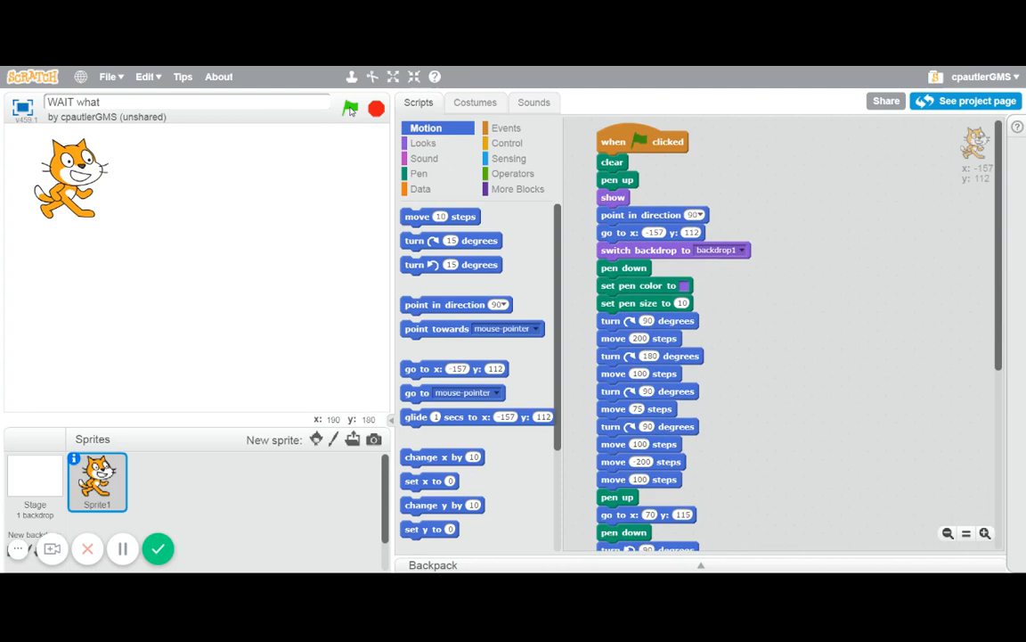
Run the drawing script, then insert a 'wait 1 secs' block above 'pen up' from the Control category
click(352, 110)
mouse_move(994, 245)
mouse_down()
mouse_move(993, 457)
mouse_move(994, 282)
mouse_up()
click(503, 144)
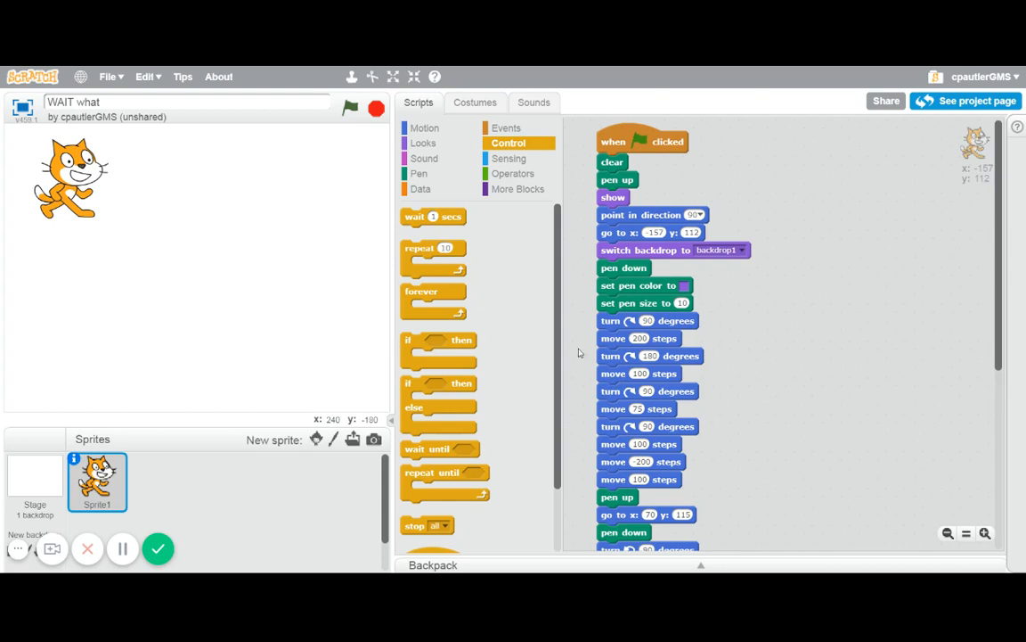
drag(416, 223, 612, 502)
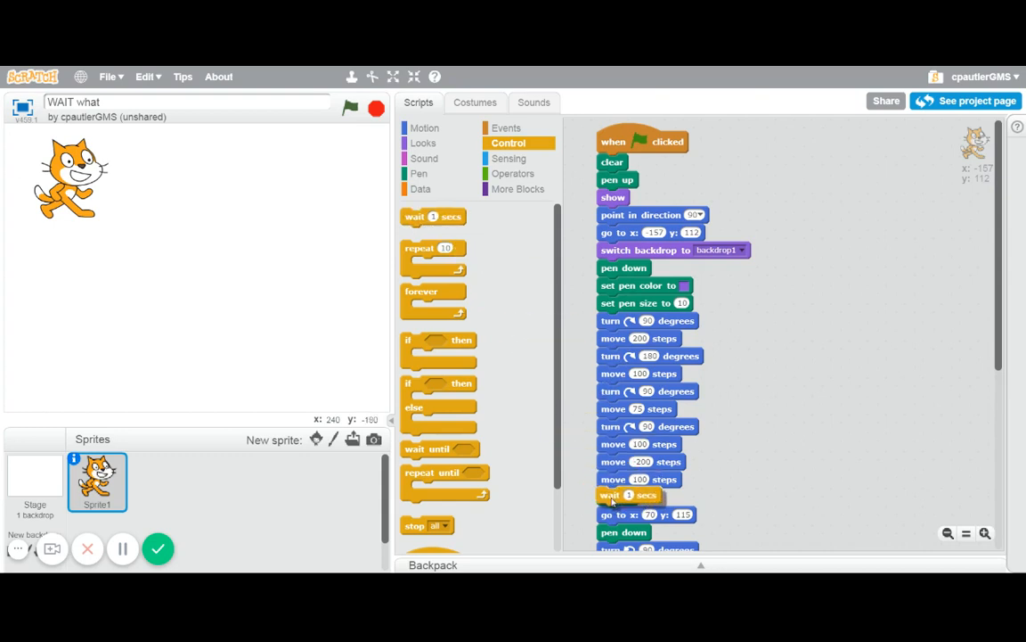
drag(612, 502, 613, 499)
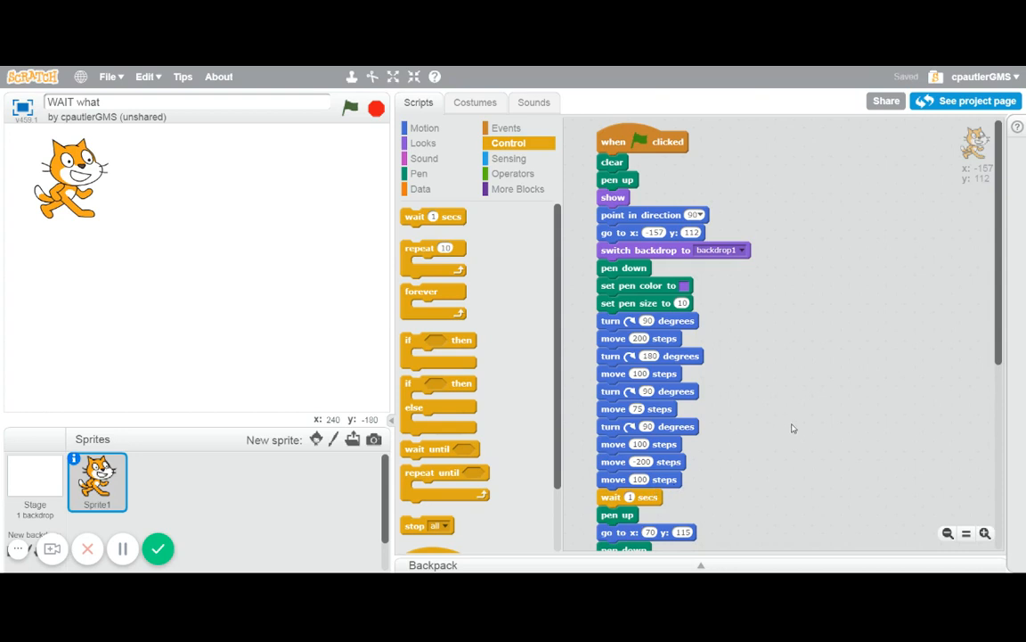
scroll(796, 428, down, 1)
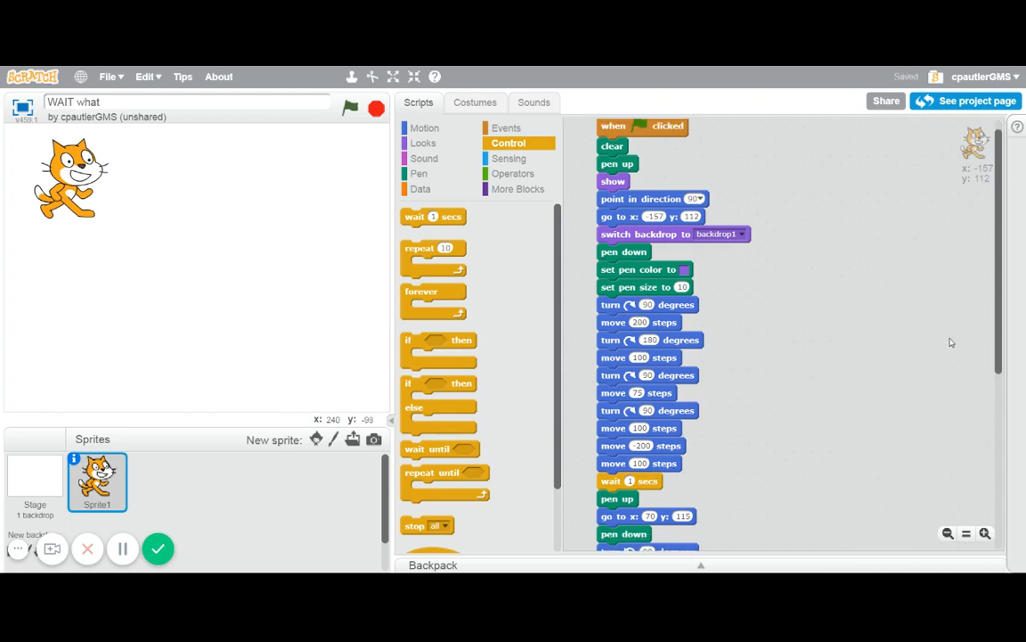
drag(1000, 315, 1000, 401)
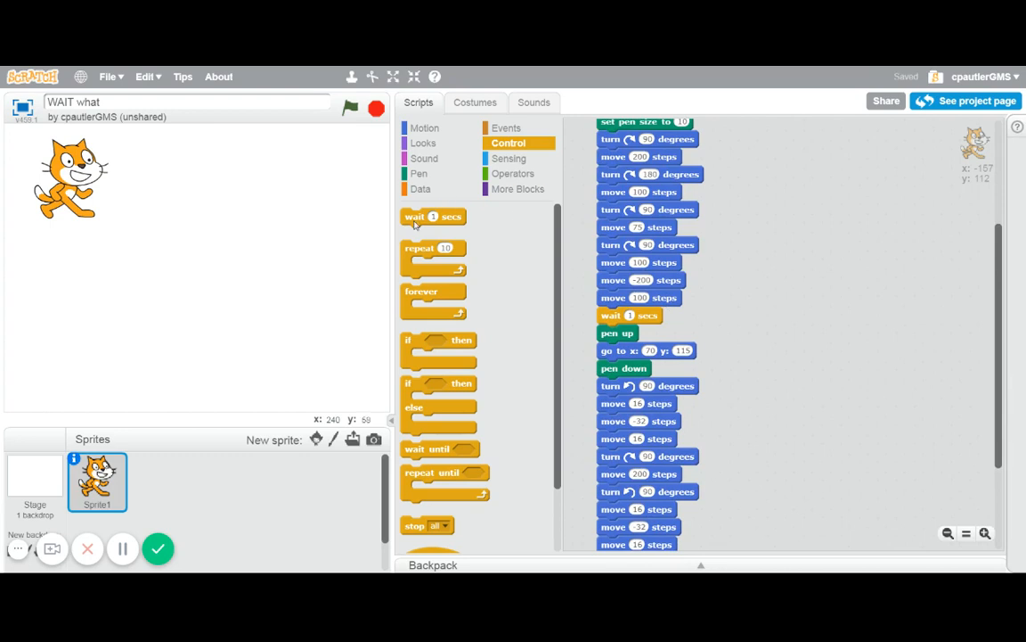
Insert waits of 0.5 secs before the 75-step stroke and 0.1 secs before the 100-step stroke
drag(414, 218, 626, 228)
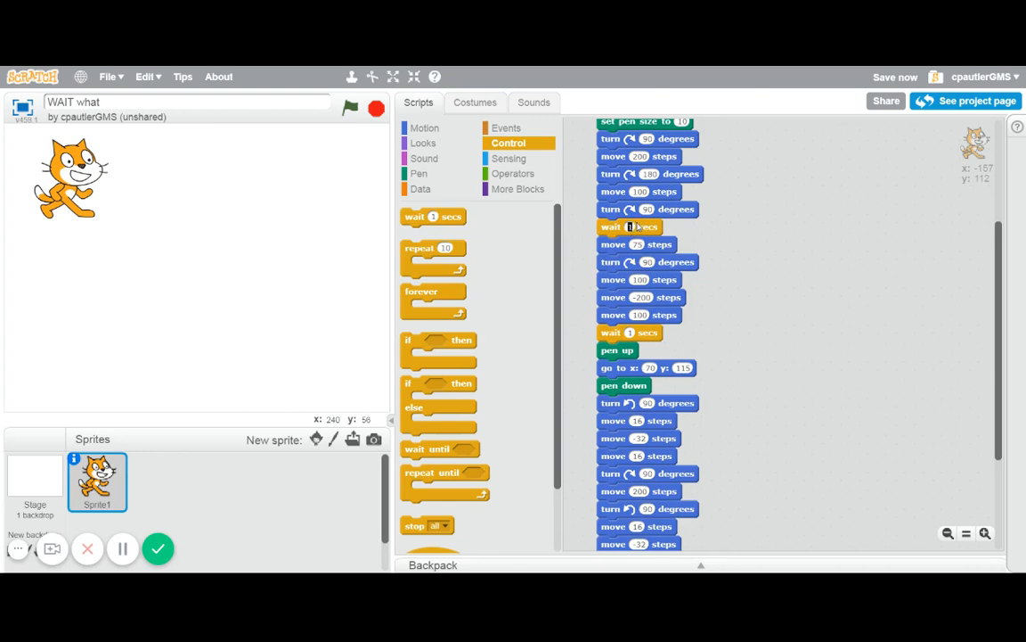
text(.5)
drag(419, 218, 621, 196)
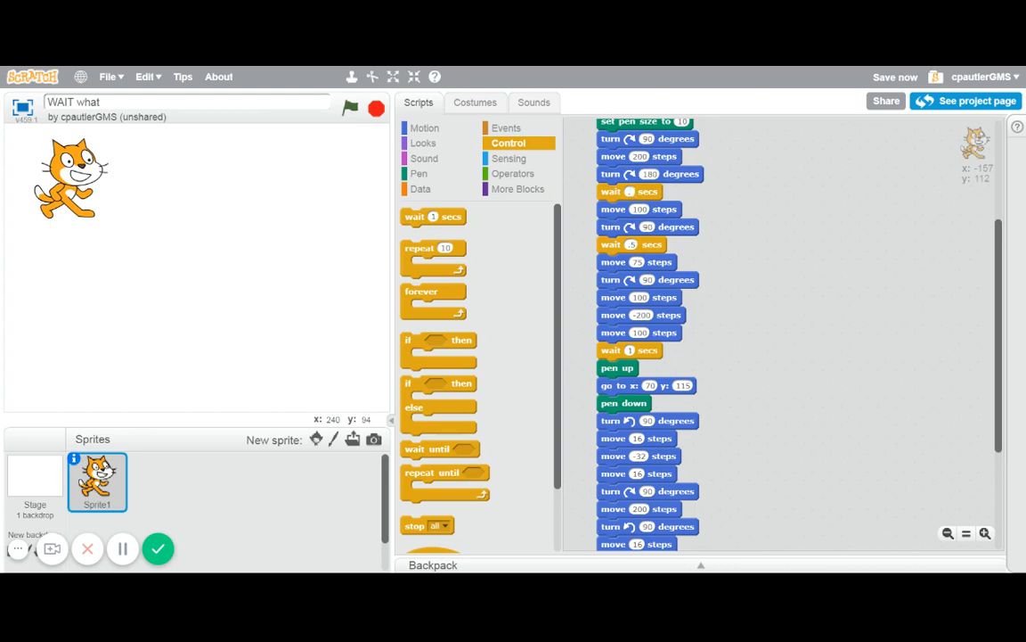
text(1)
scroll(1001, 368, down, 1)
drag(1000, 368, 1008, 433)
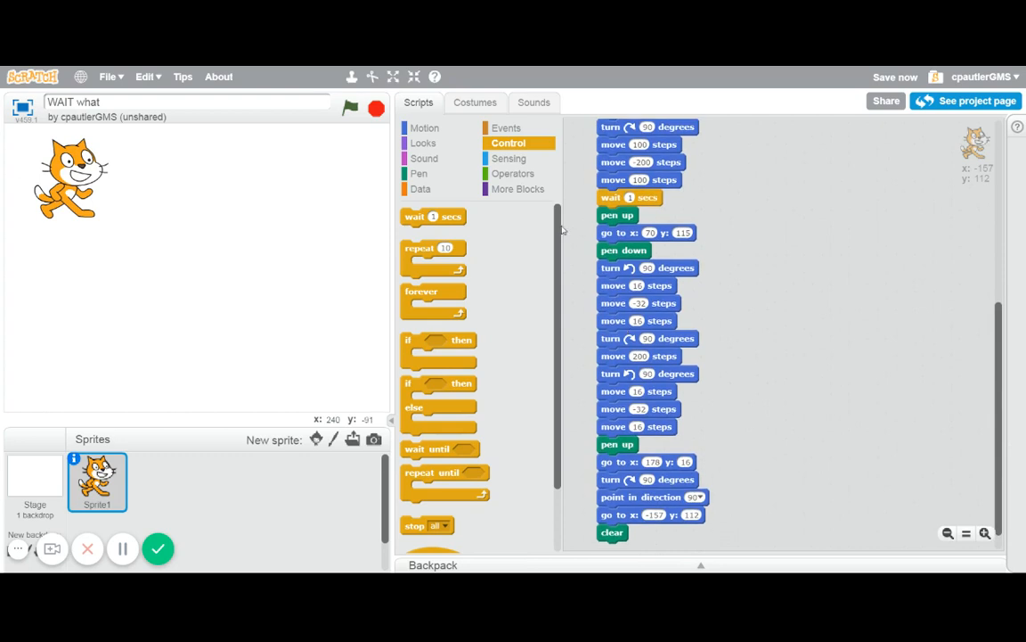
Insert a 1-sec wait before the 200-step stroke and a 3-sec wait above the final 'pen up'
drag(418, 222, 615, 359)
mouse_move(415, 217)
mouse_down()
mouse_move(594, 420)
mouse_move(597, 468)
mouse_up()
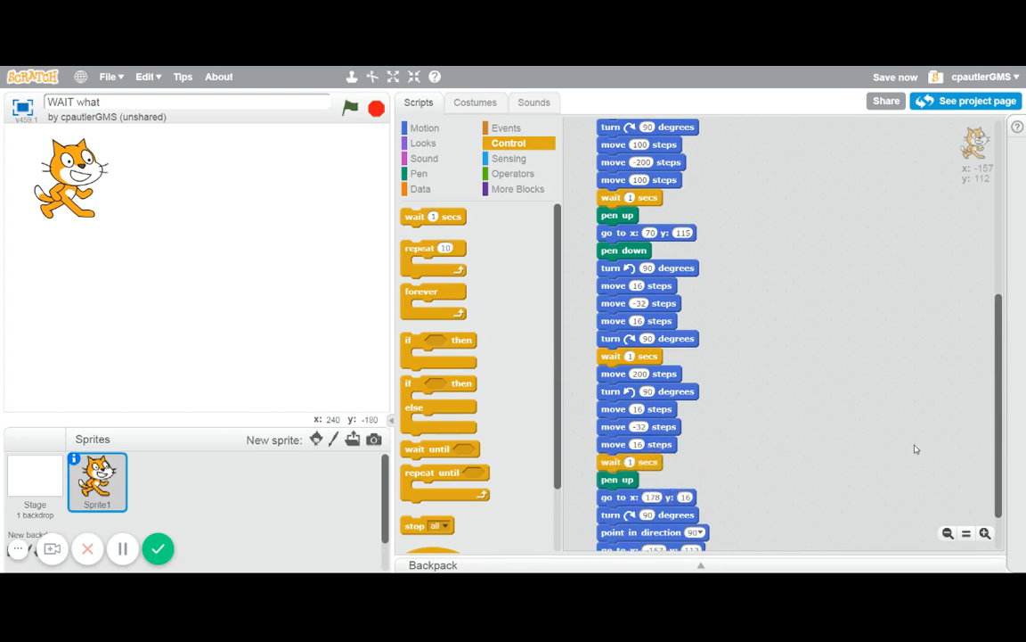
scroll(900, 383, down, 3)
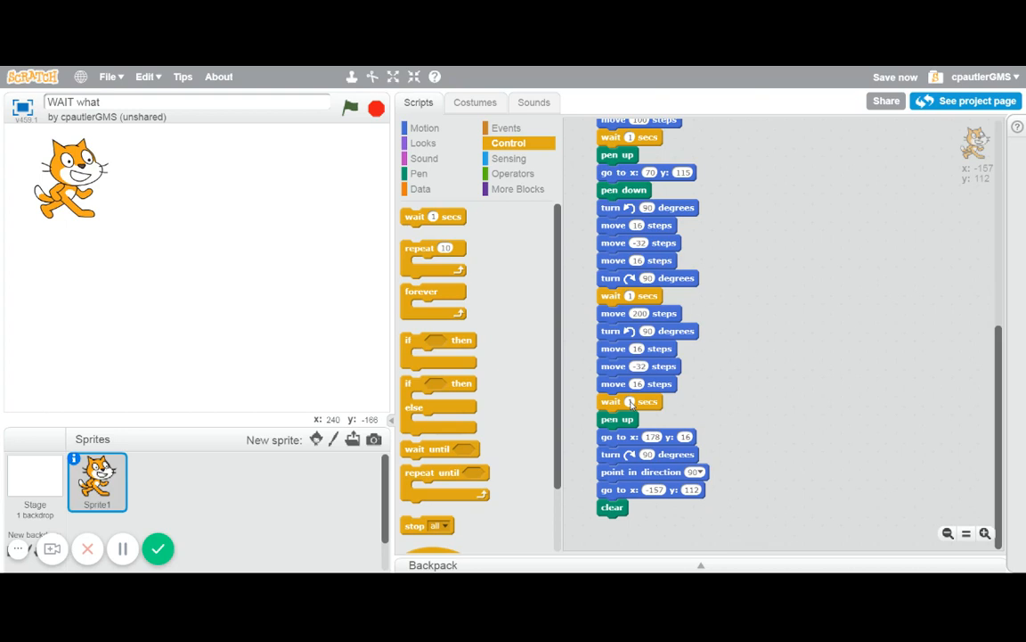
text(3)
click(353, 109)
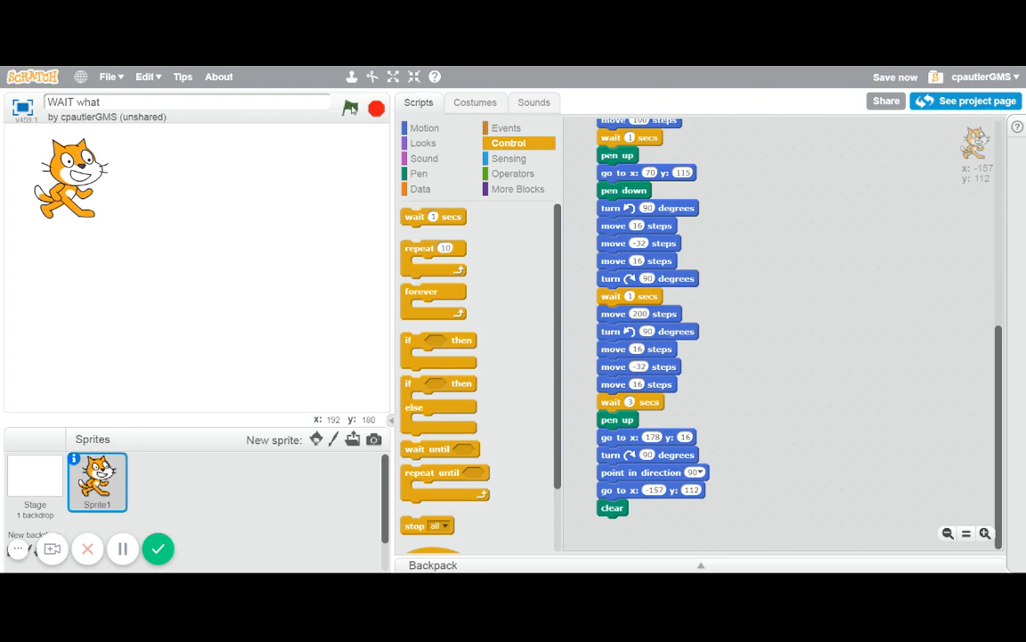
click(353, 108)
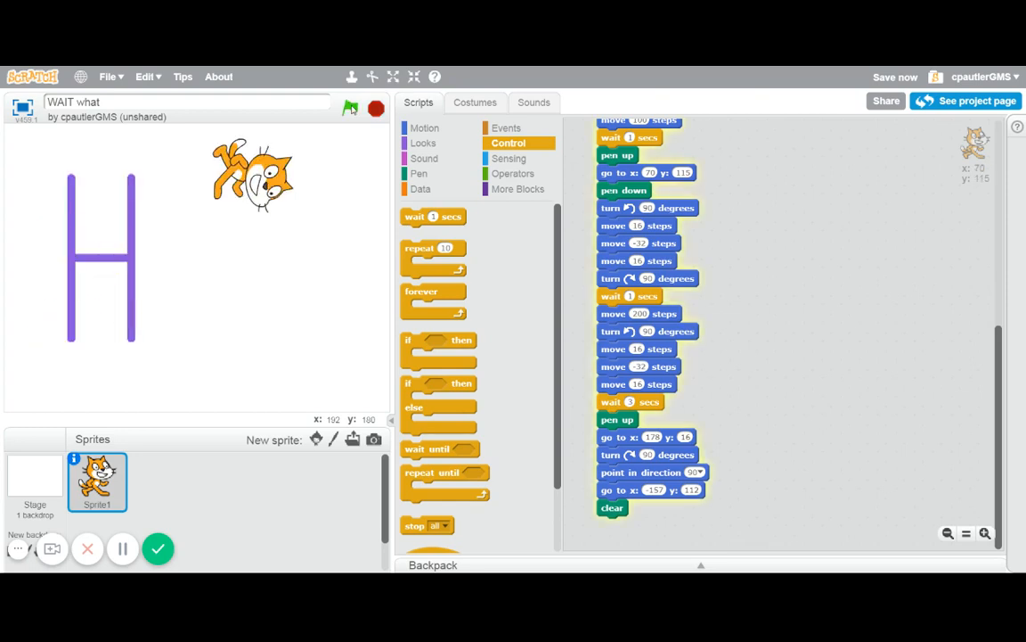